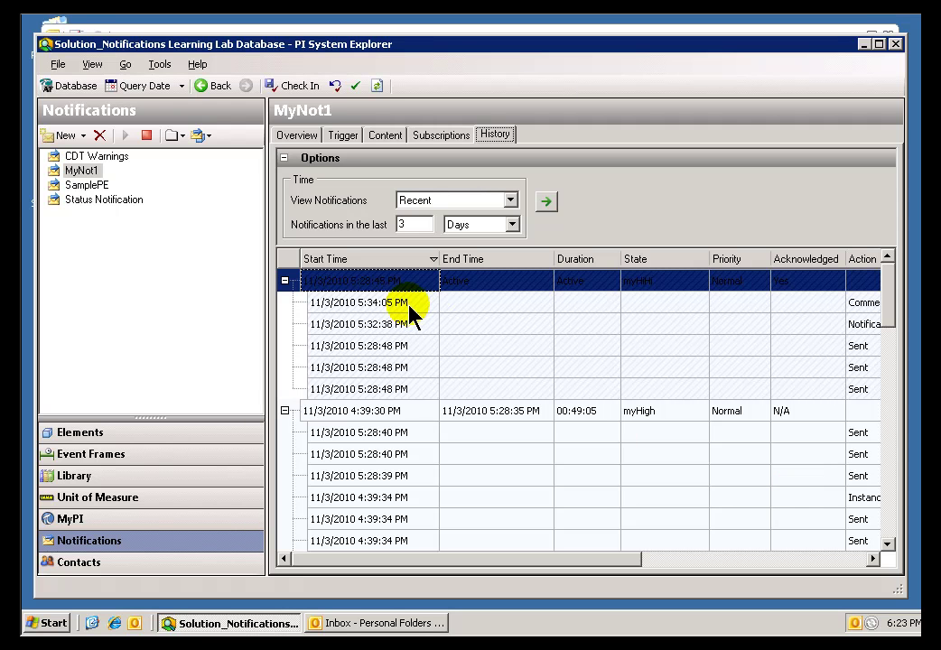
Step: Check the context-menu actions for the 5:34:05 PM MyNot1 history entry, then switch to Outlook's Inbox
{"action": "right_click", "coordinate": [461, 305]}
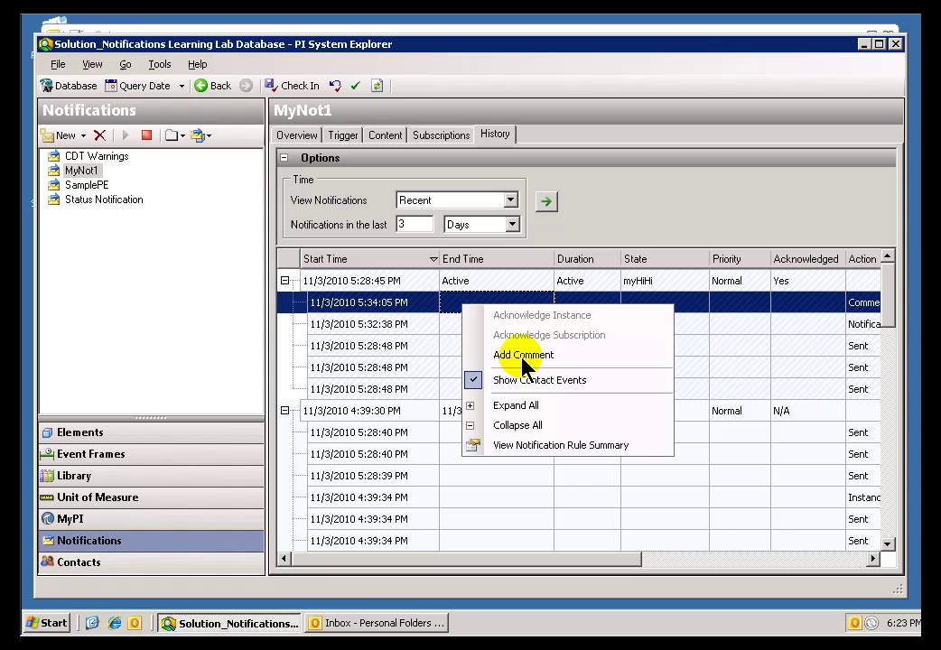
{"action": "left_click", "coordinate": [724, 346]}
{"action": "left_click", "coordinate": [370, 623]}
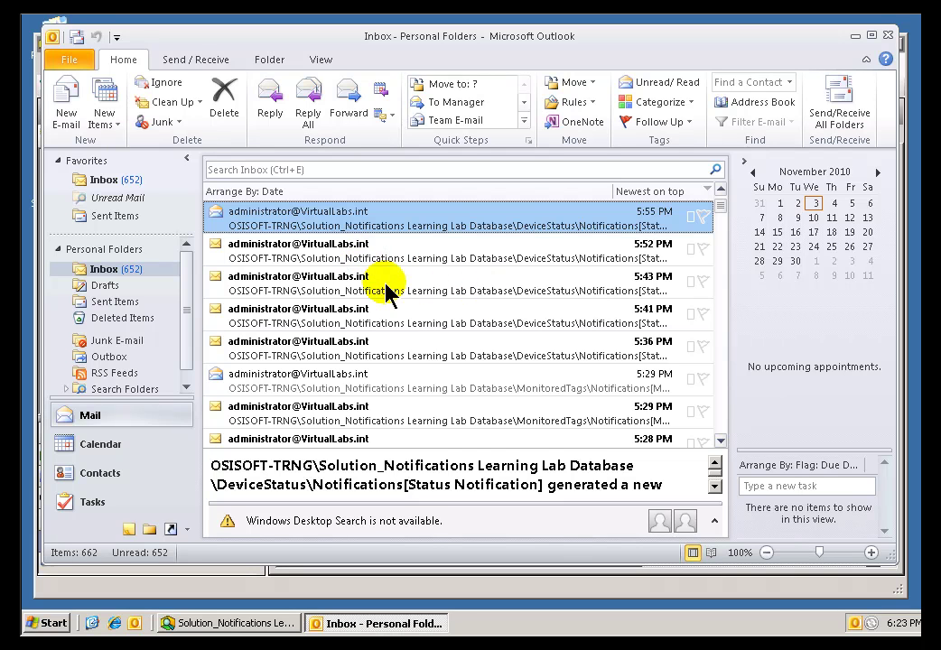
Step: Find and open the 5:29 PM MonitoredTags MyNot1 notification e-mail in its own window
{"action": "left_click", "coordinate": [721, 441]}
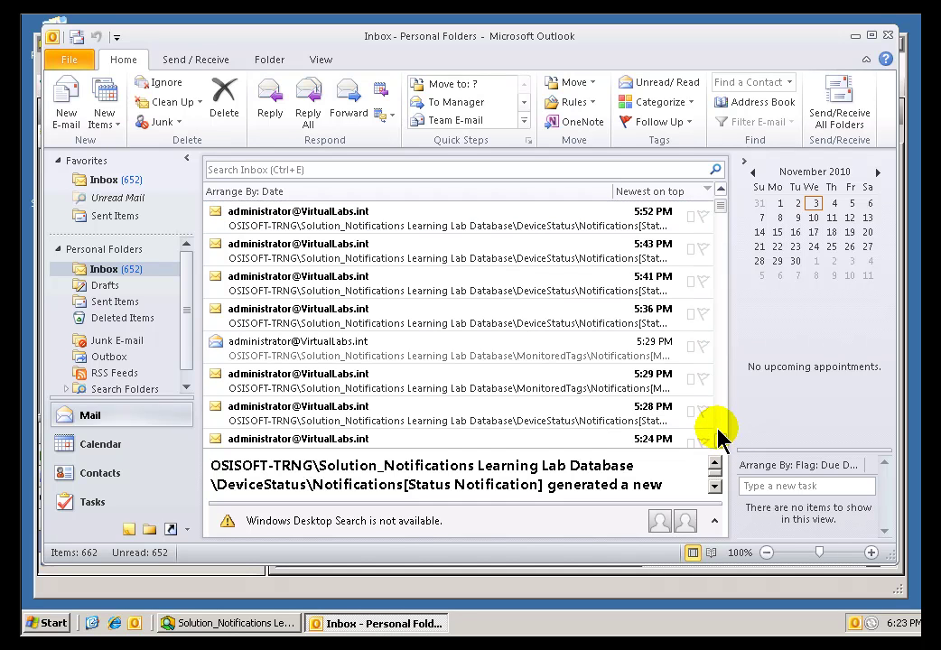
{"action": "left_click", "coordinate": [720, 377]}
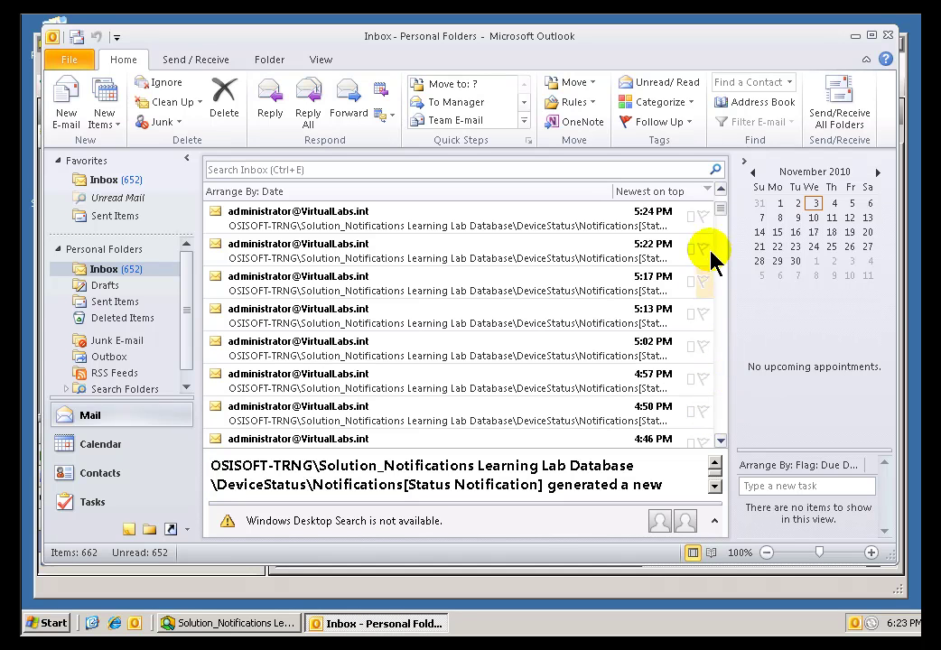
{"action": "left_click", "coordinate": [721, 205]}
{"action": "left_click", "coordinate": [478, 359]}
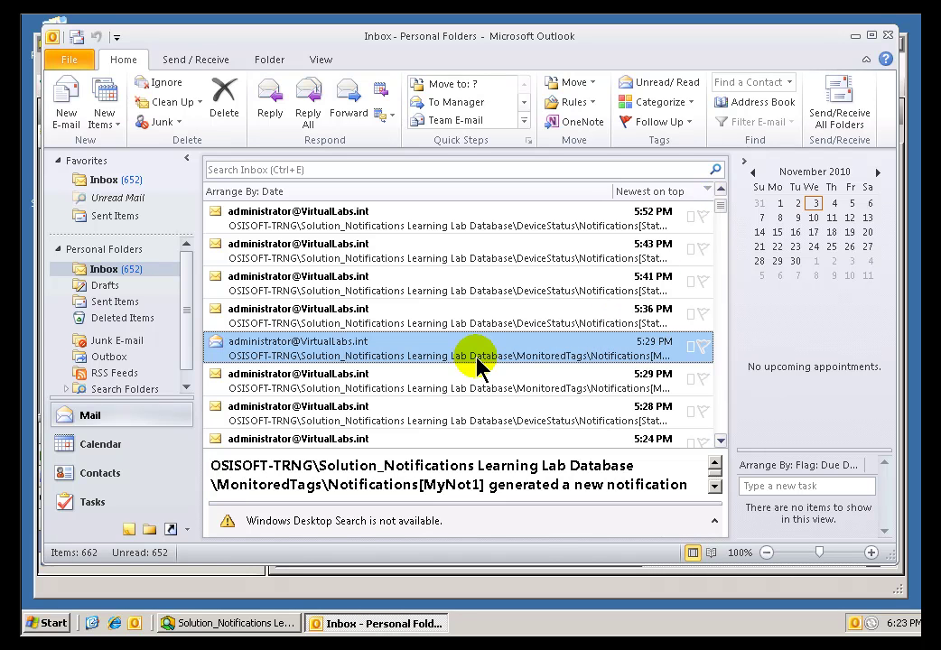
{"action": "double_click", "coordinate": [280, 354]}
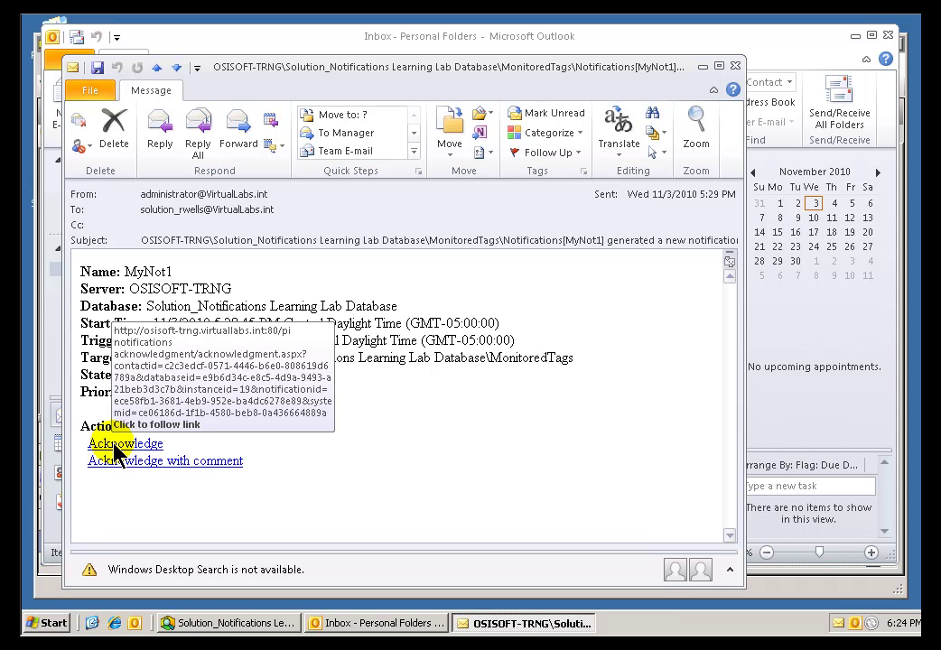
Step: Acknowledge MyNot1 without a comment using the e-mail's Acknowledge link
{"action": "left_click", "coordinate": [114, 445]}
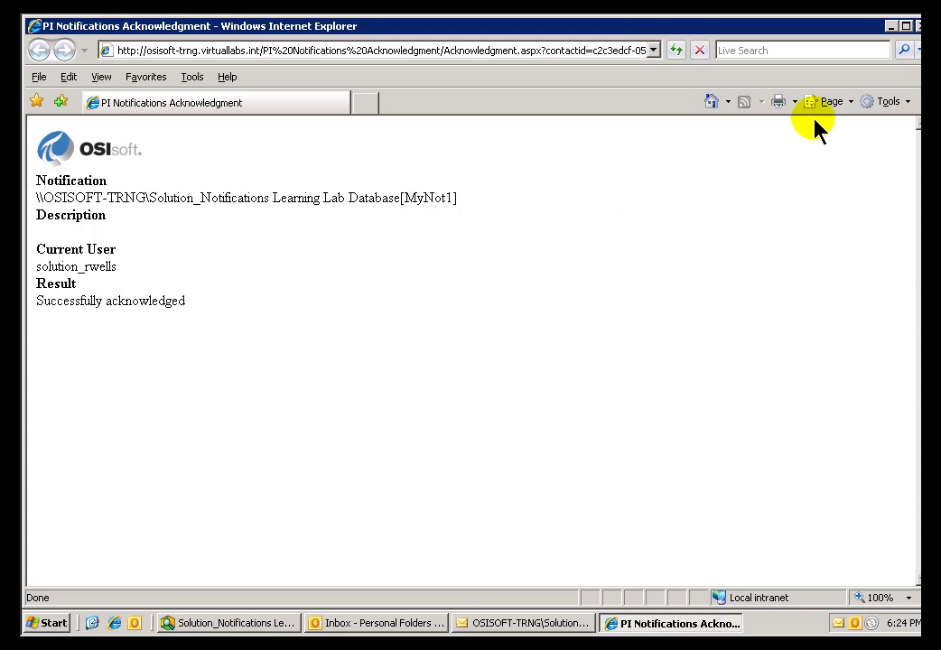
Step: Close the acknowledgment result page, preview the acknowledge-with-comment page unsubmitted, then close the e-mail
{"action": "left_click", "coordinate": [33, 27]}
{"action": "left_click", "coordinate": [36, 29]}
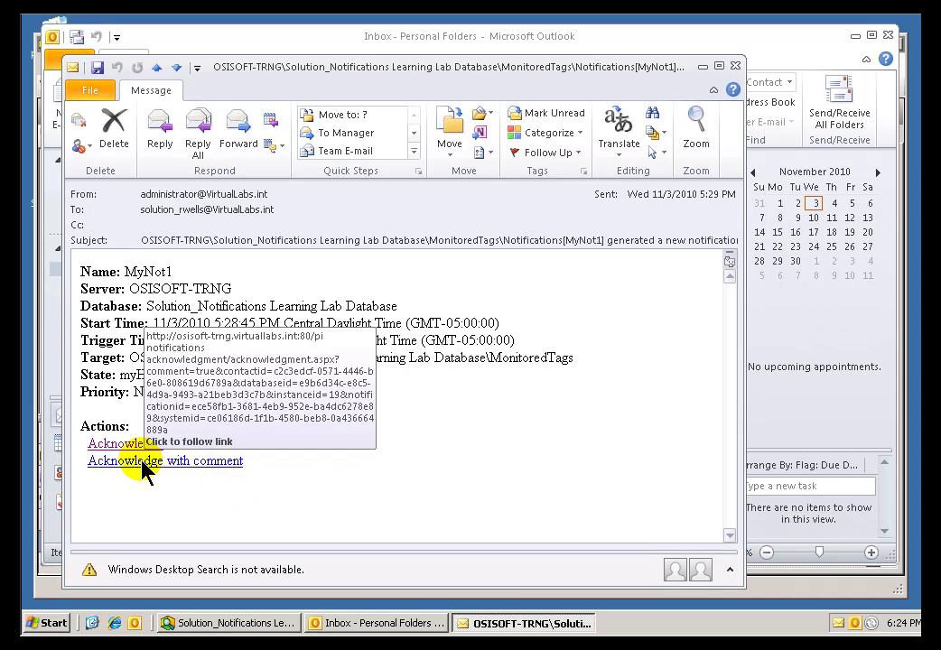
{"action": "left_click", "coordinate": [143, 464]}
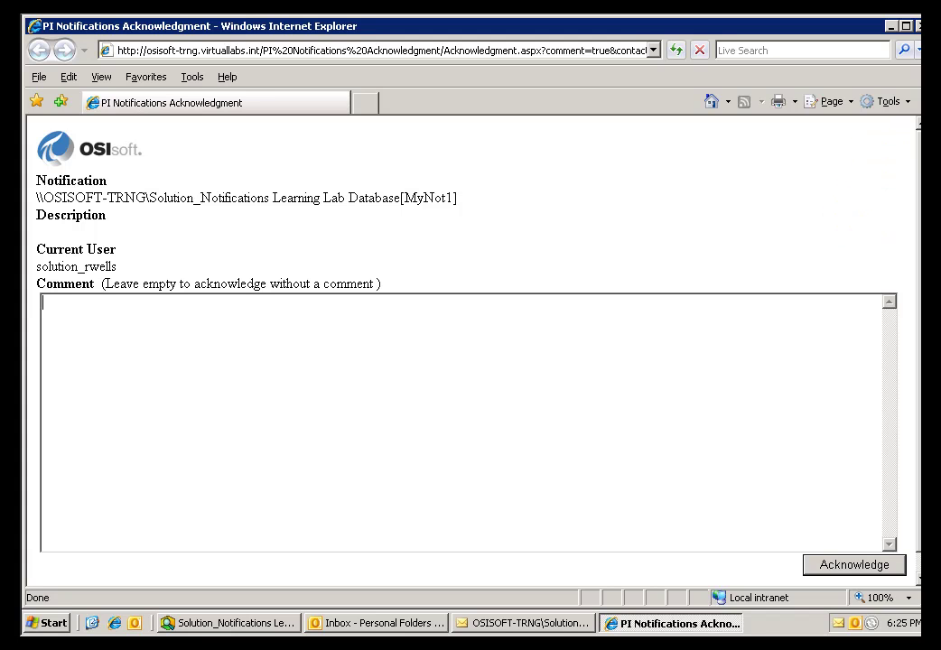
{"action": "left_click", "coordinate": [916, 27]}
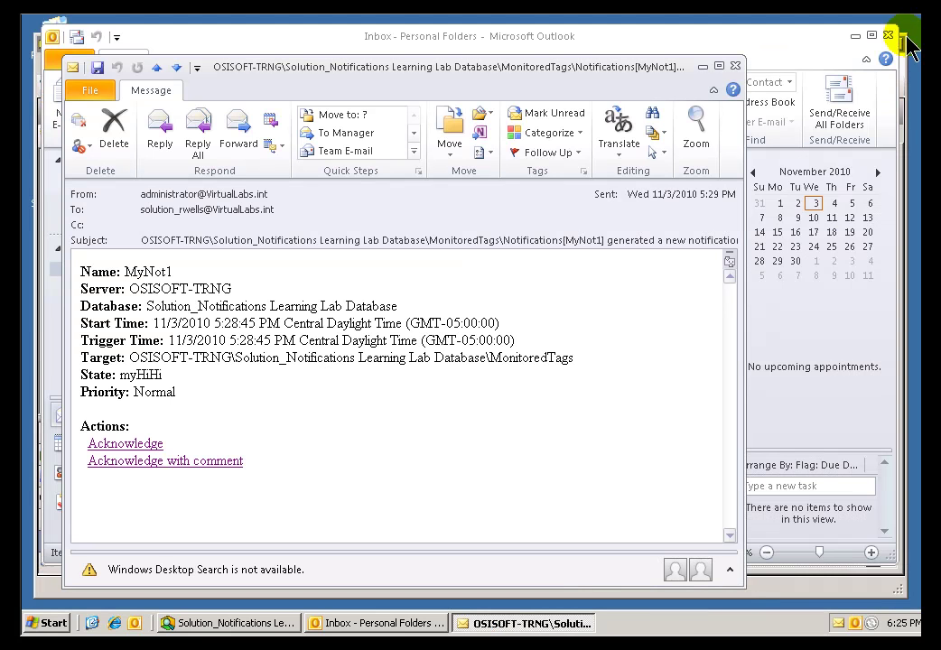
{"action": "left_click", "coordinate": [737, 66]}
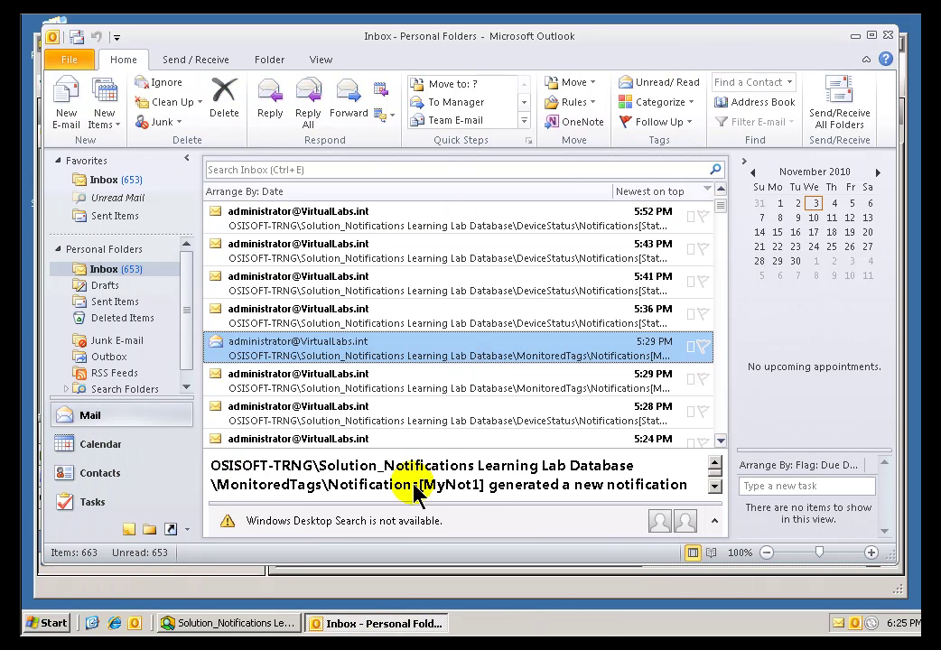
Step: Return to PI System Explorer and view MyNot1's Overview and Trigger settings
{"action": "left_click", "coordinate": [246, 624]}
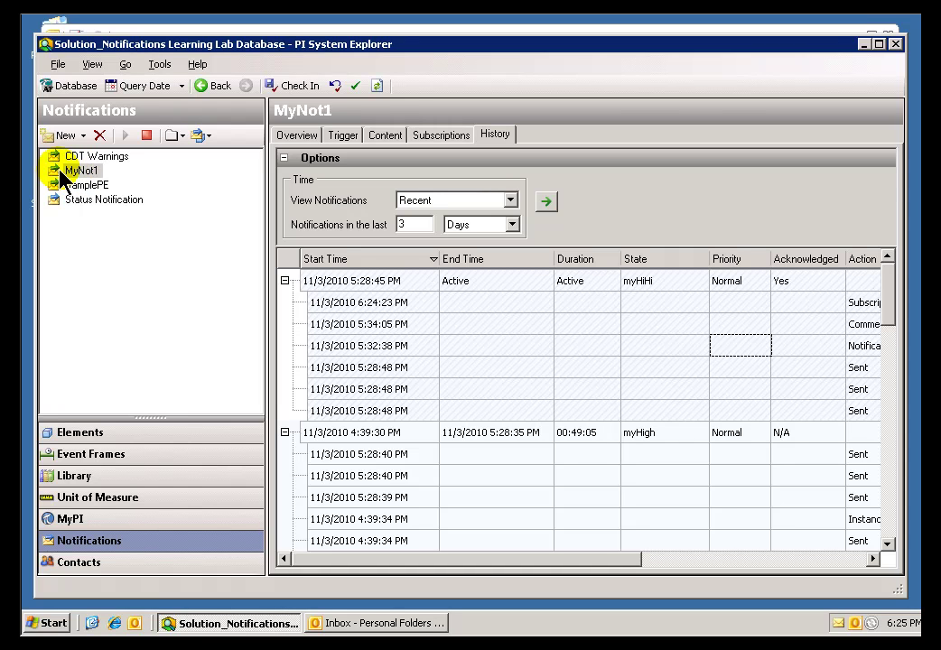
{"action": "left_click", "coordinate": [294, 138]}
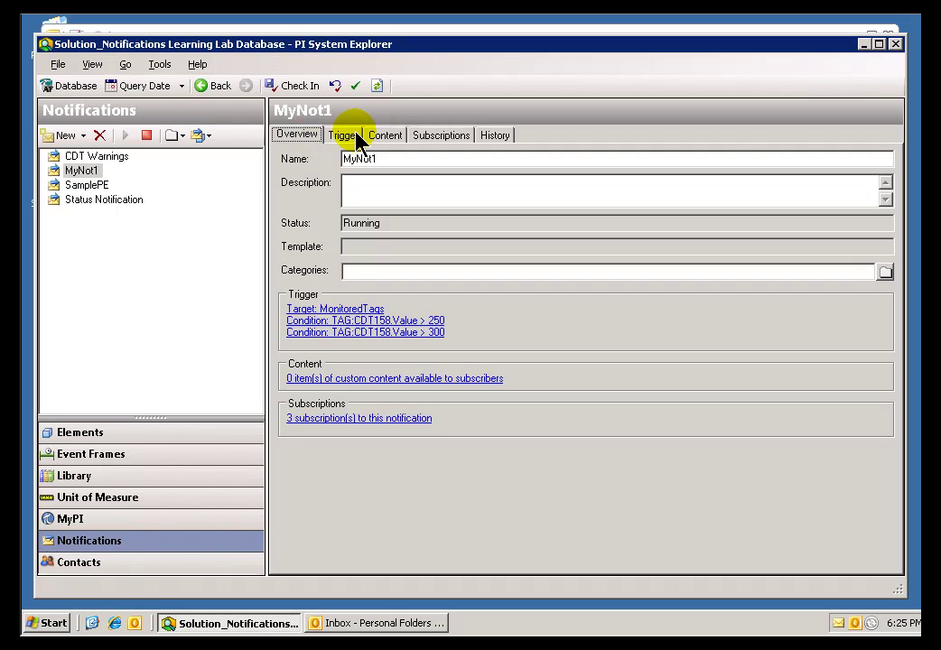
{"action": "left_click", "coordinate": [343, 135]}
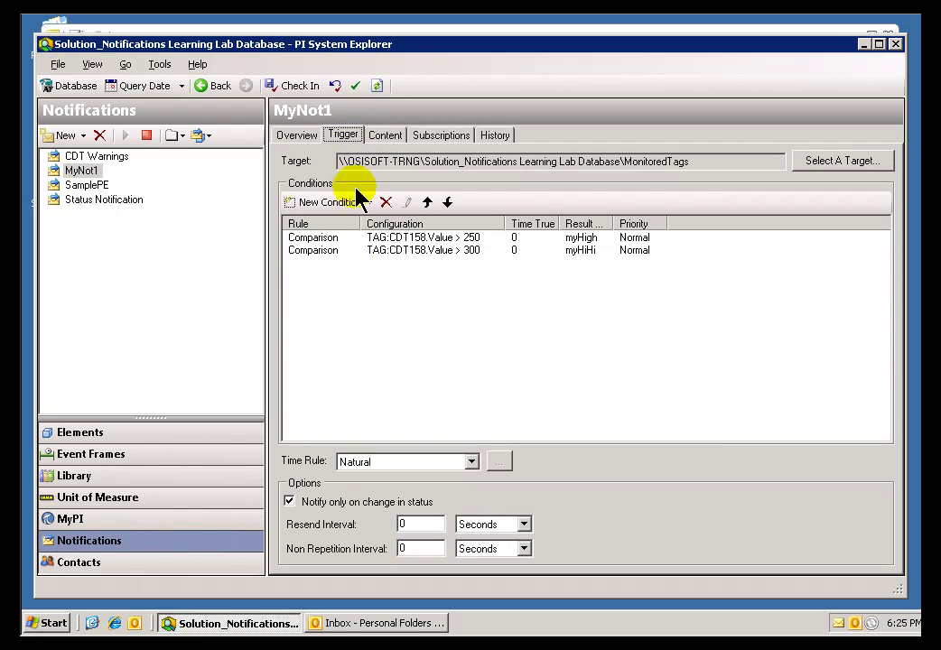
Step: Inspect the > 250 and > 300 (myHiHi) trigger conditions, then view the Content settings
{"action": "left_click", "coordinate": [403, 239]}
{"action": "left_click", "coordinate": [424, 251]}
{"action": "left_click", "coordinate": [420, 238]}
{"action": "left_click", "coordinate": [404, 251]}
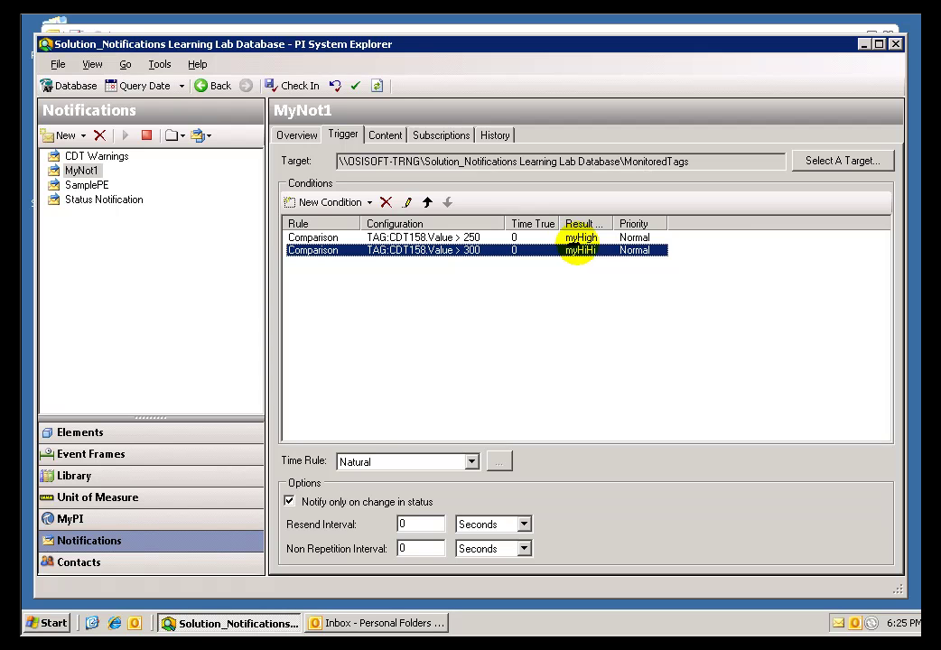
{"action": "left_click_drag", "start_coordinate": [563, 266], "coordinate": [592, 264]}
{"action": "key", "text": "Escape"}
{"action": "left_click", "coordinate": [384, 138]}
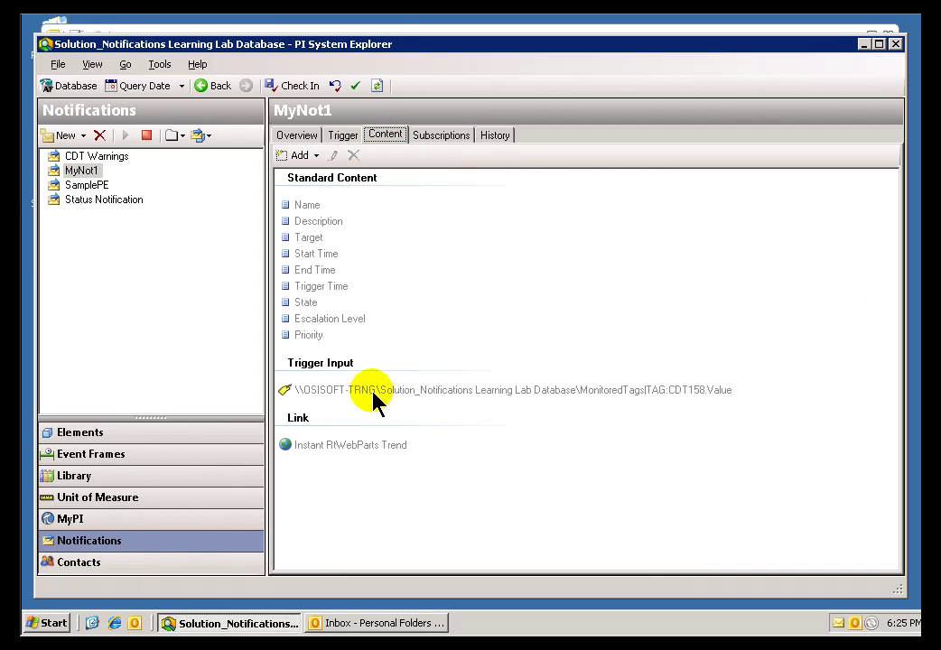
Step: Check the addable content types, then review notification service properties and global variables without changes
{"action": "left_click", "coordinate": [317, 156]}
{"action": "key", "text": "Escape"}
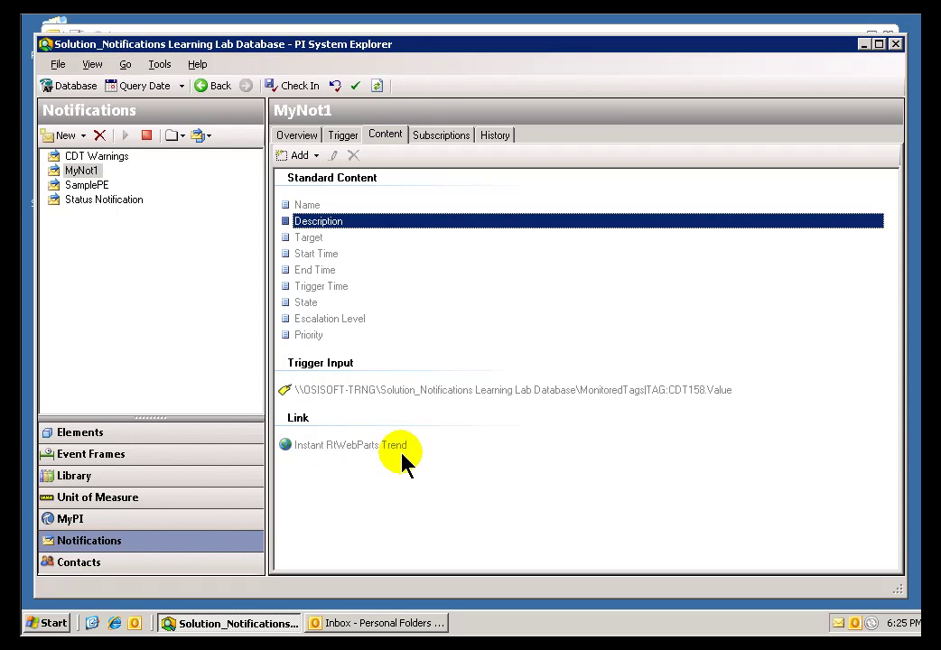
{"action": "left_click", "coordinate": [160, 67]}
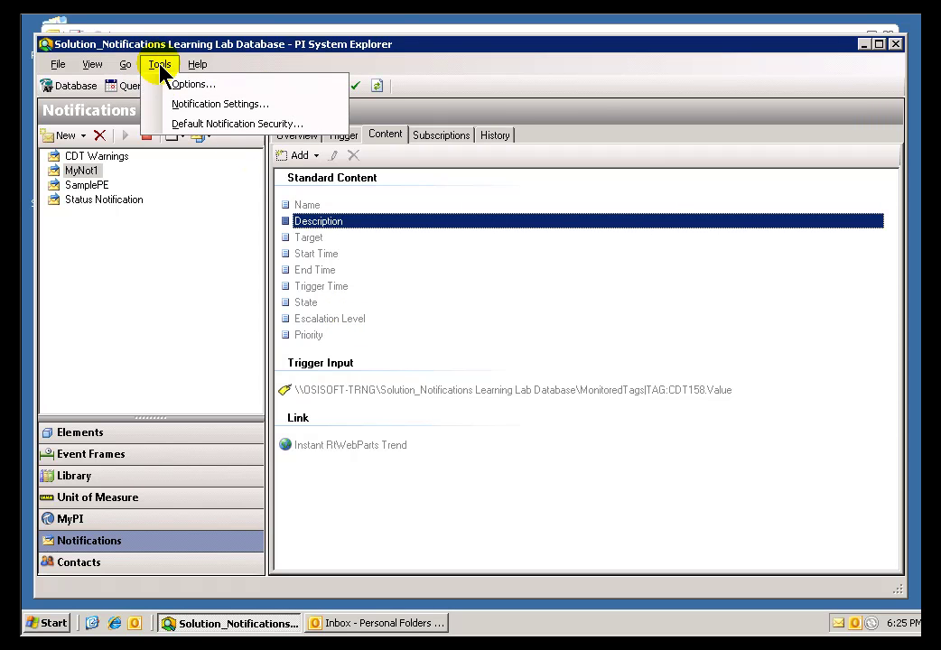
{"action": "left_click", "coordinate": [185, 107]}
{"action": "left_click", "coordinate": [453, 184]}
{"action": "left_click", "coordinate": [504, 182]}
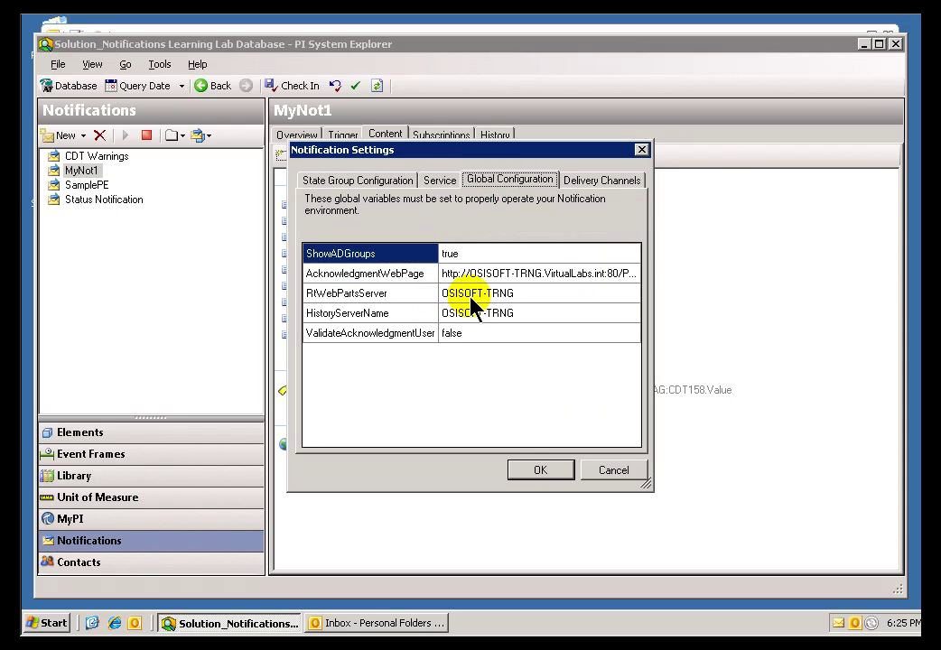
{"action": "left_click", "coordinate": [607, 472]}
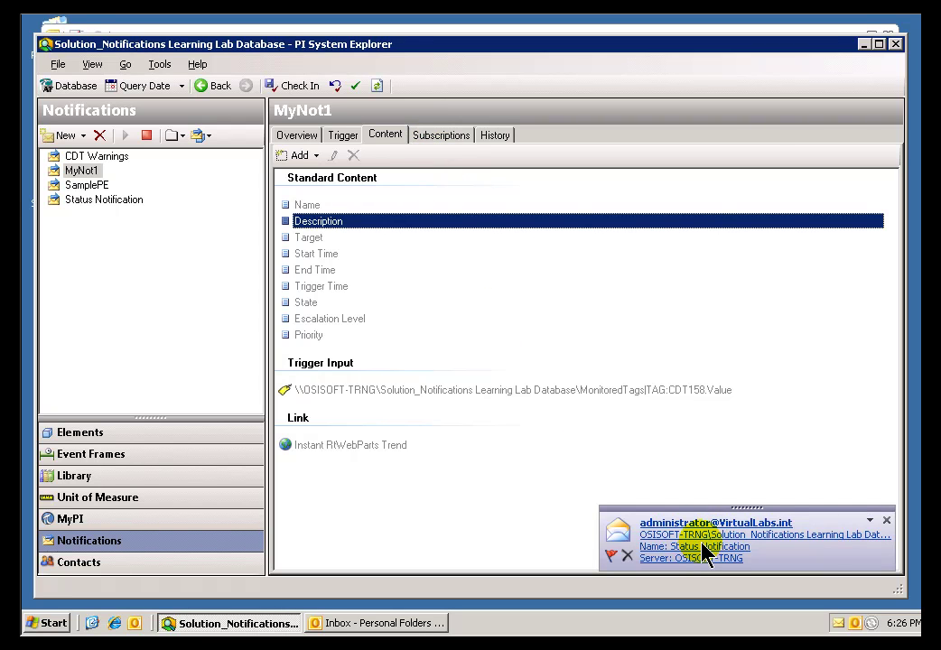
Step: Select MyNot1's first e-mail subscription and inspect its message subject and selected standard content
{"action": "left_click", "coordinate": [444, 135]}
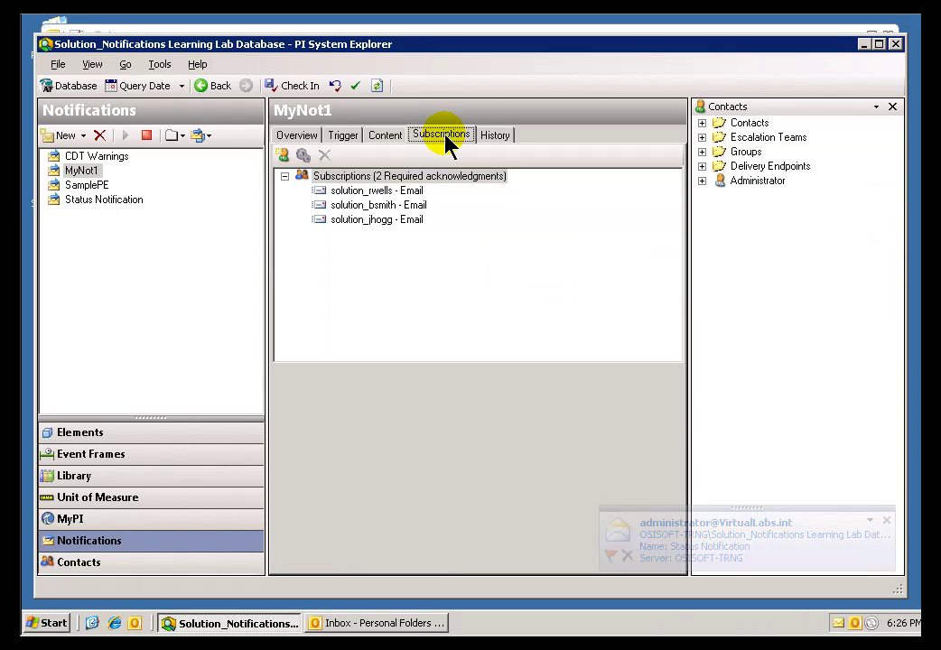
{"action": "left_click", "coordinate": [323, 181]}
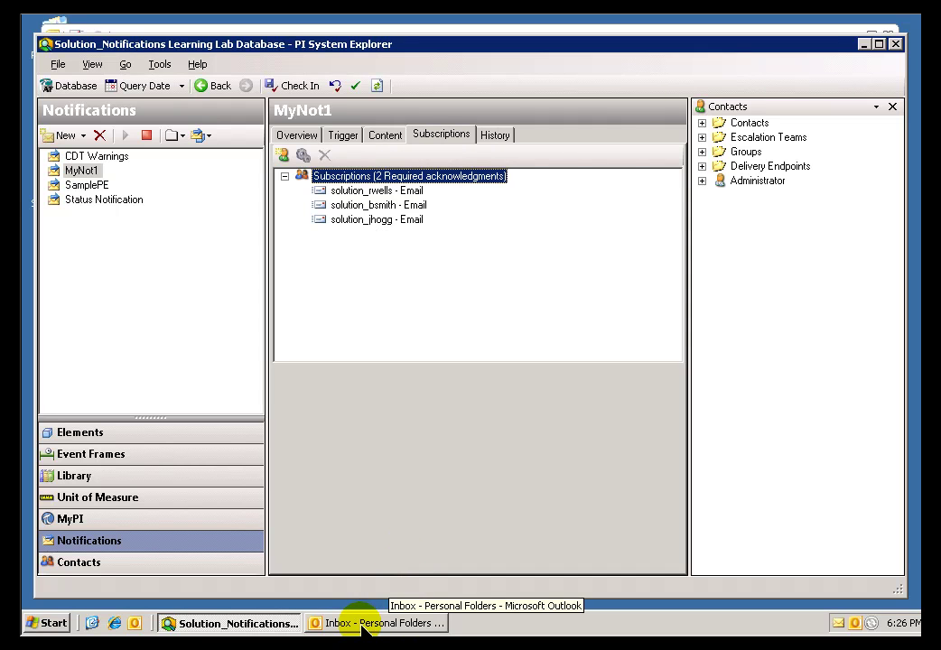
{"action": "left_click", "coordinate": [340, 193]}
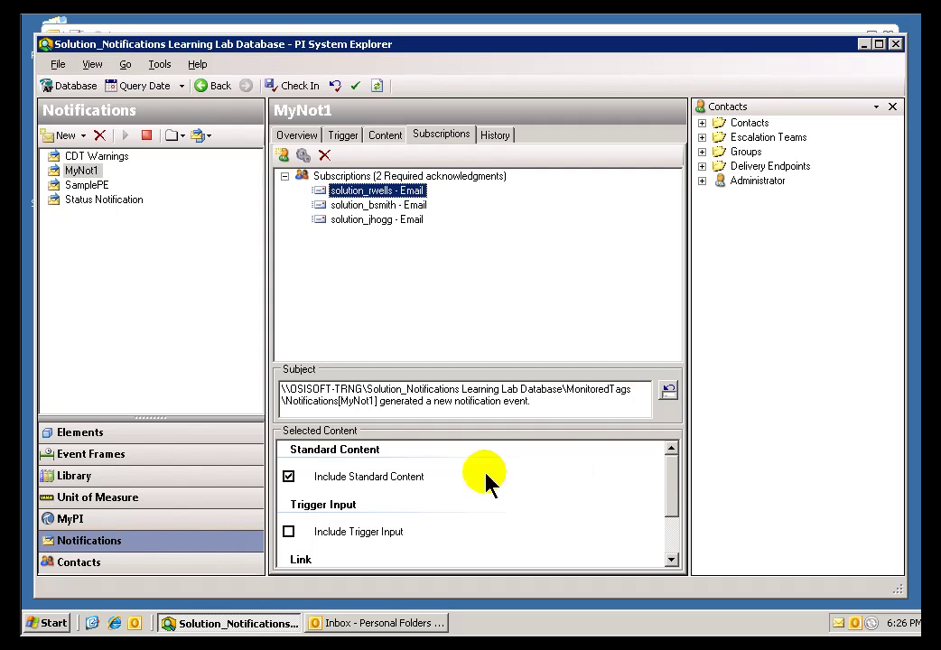
{"action": "left_click_drag", "start_coordinate": [540, 404], "coordinate": [271, 390]}
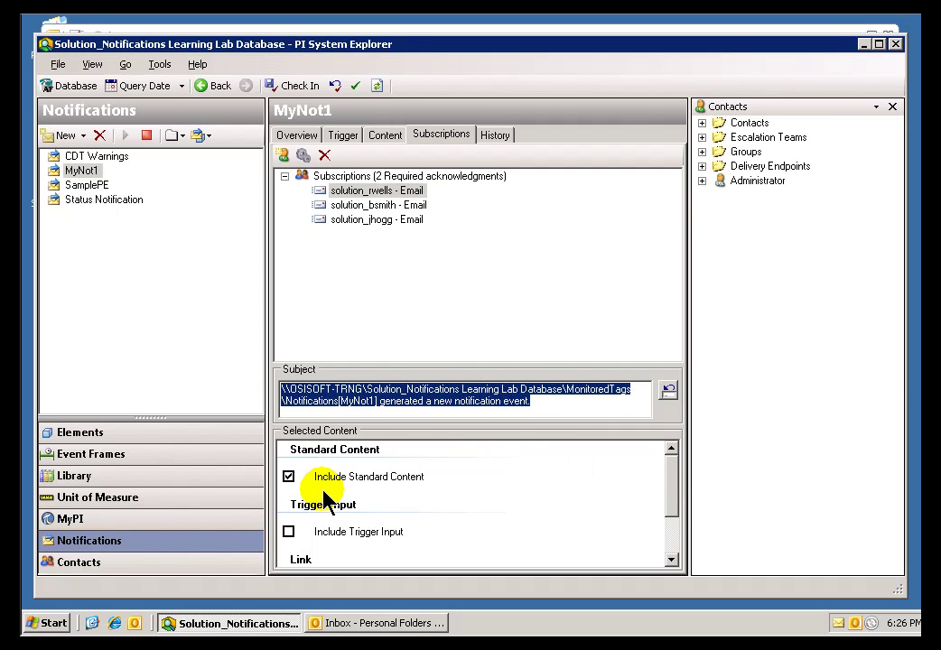
{"action": "left_click_drag", "start_coordinate": [677, 511], "coordinate": [672, 542]}
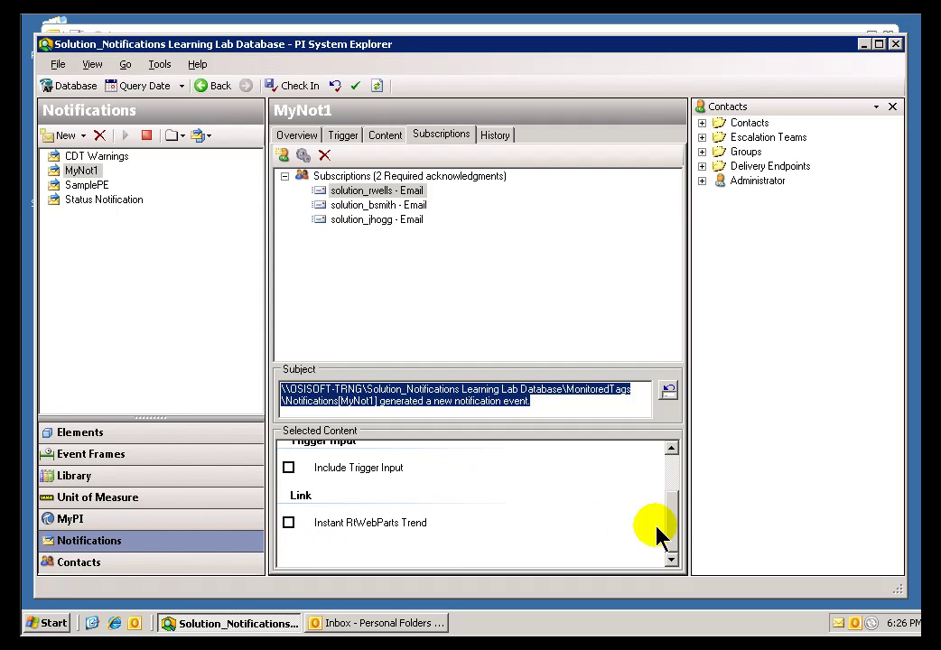
{"action": "left_click_drag", "start_coordinate": [672, 535], "coordinate": [676, 457]}
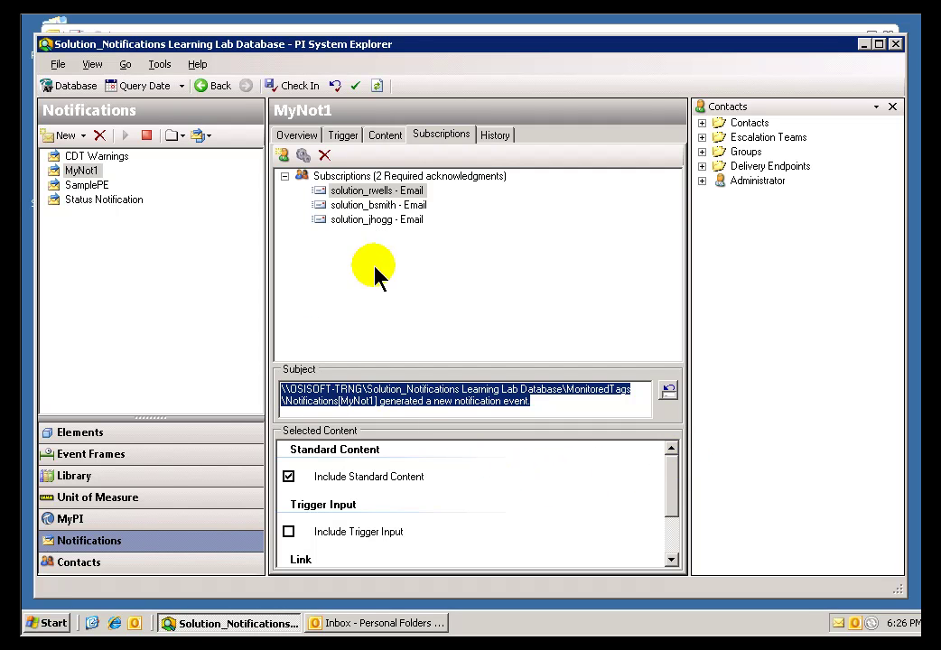
{"action": "left_click", "coordinate": [369, 623]}
{"action": "double_click", "coordinate": [291, 358]}
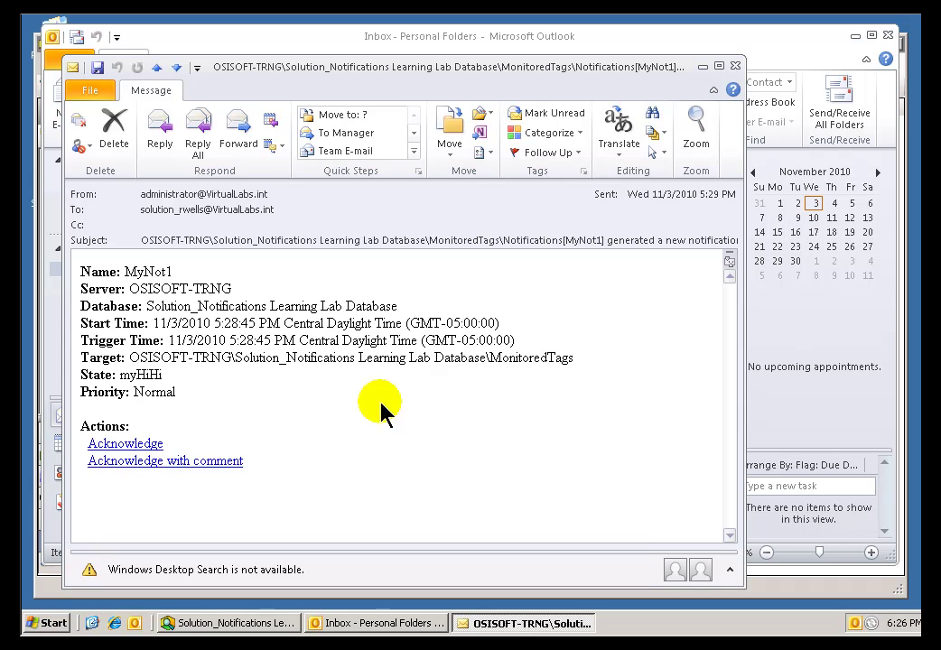
{"action": "left_click", "coordinate": [736, 67]}
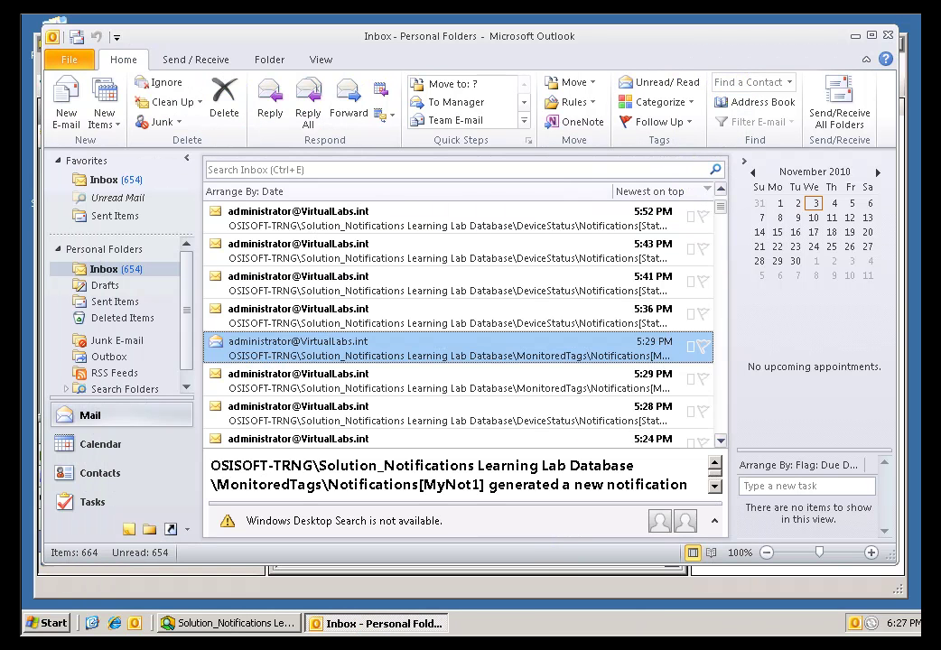
{"action": "left_click", "coordinate": [229, 623]}
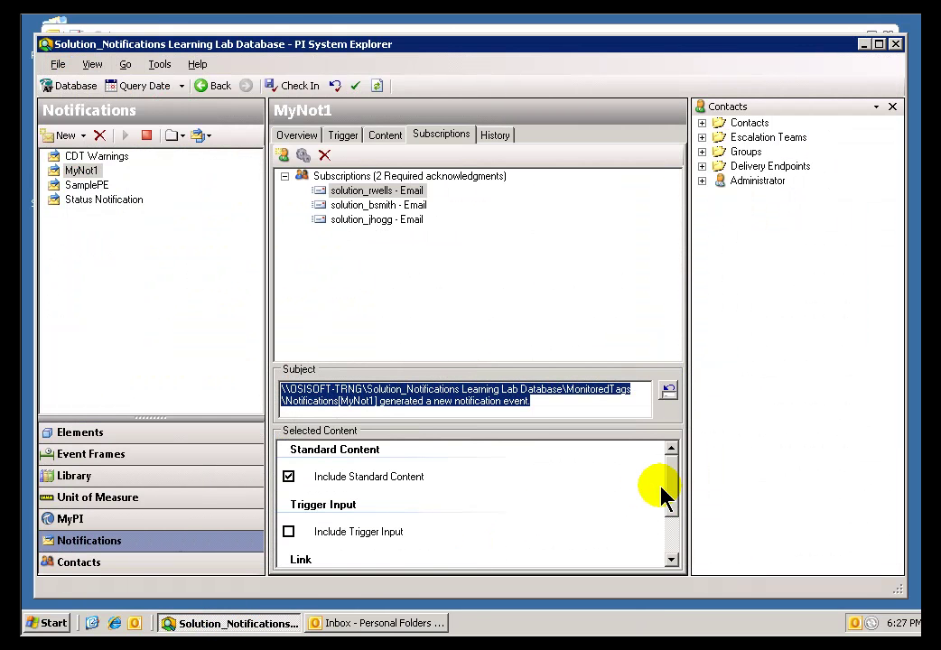
{"action": "right_click", "coordinate": [342, 192]}
{"action": "left_click", "coordinate": [378, 224]}
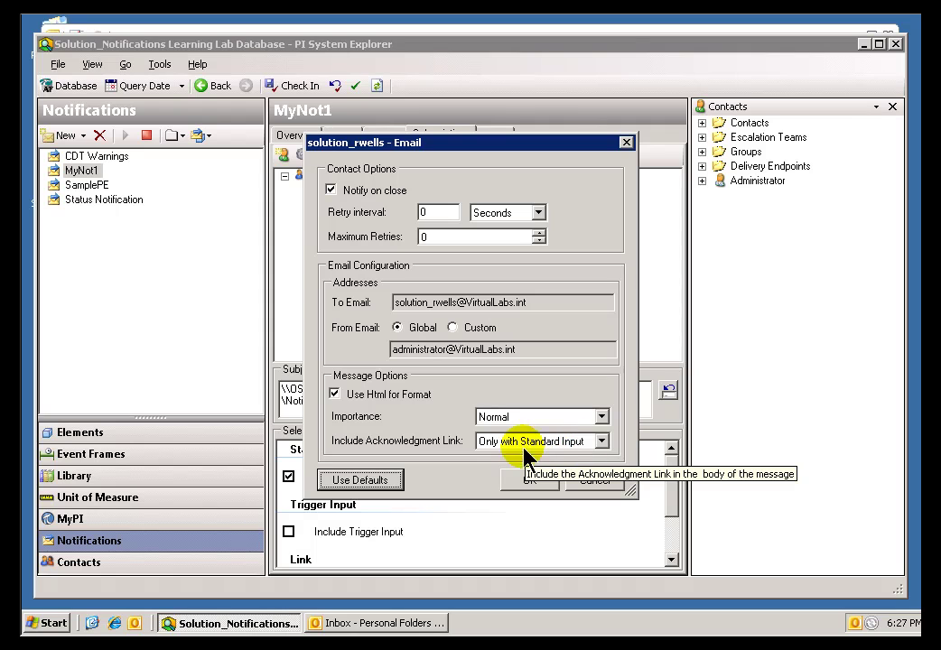
{"action": "left_click", "coordinate": [601, 441]}
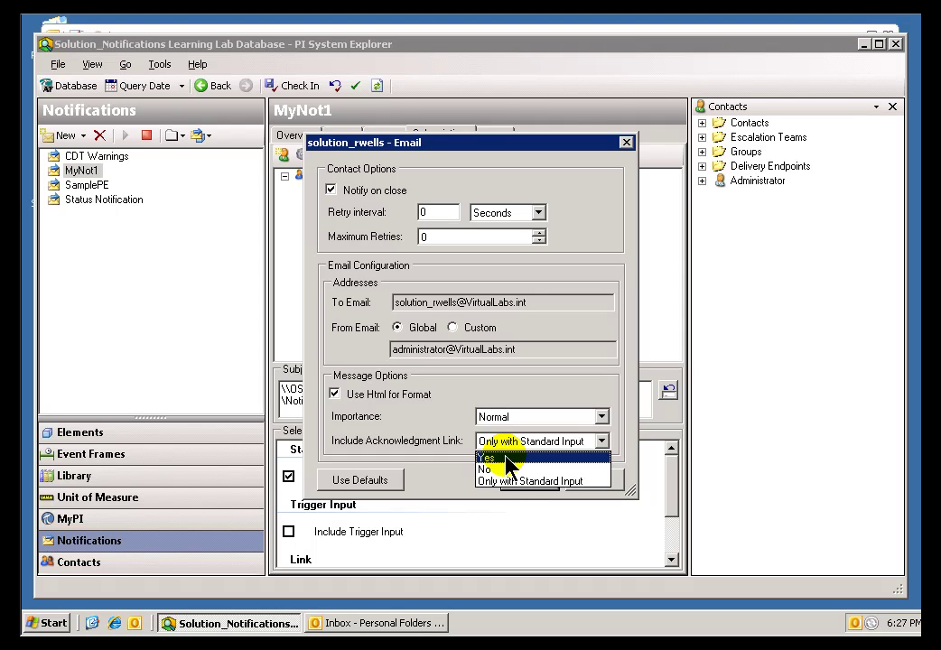
{"action": "left_click", "coordinate": [513, 481]}
{"action": "left_click", "coordinate": [593, 483]}
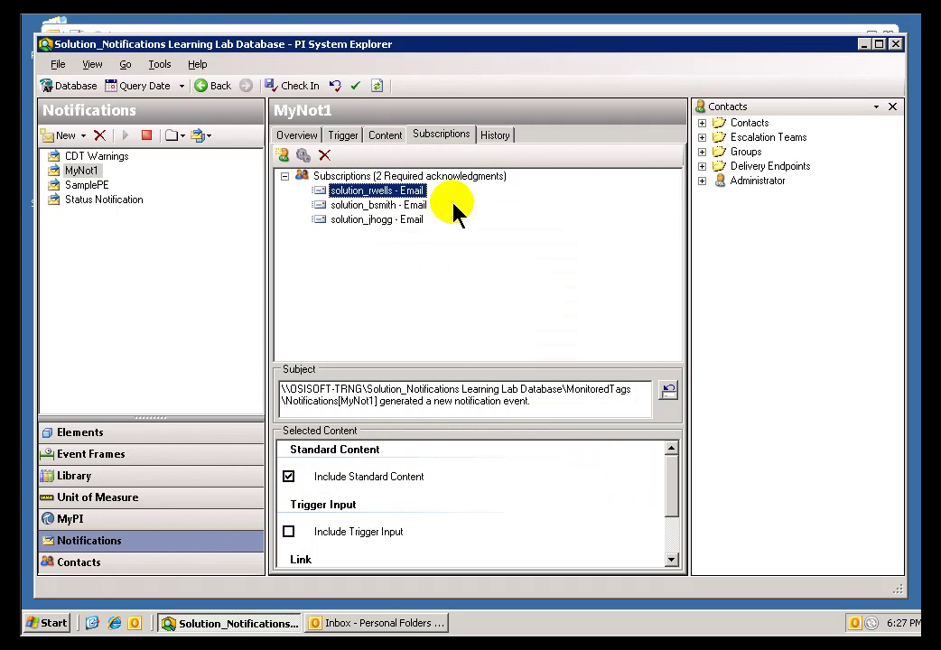
Step: Open MyNot1's notification history and scroll across the grid
{"action": "left_click", "coordinate": [496, 137]}
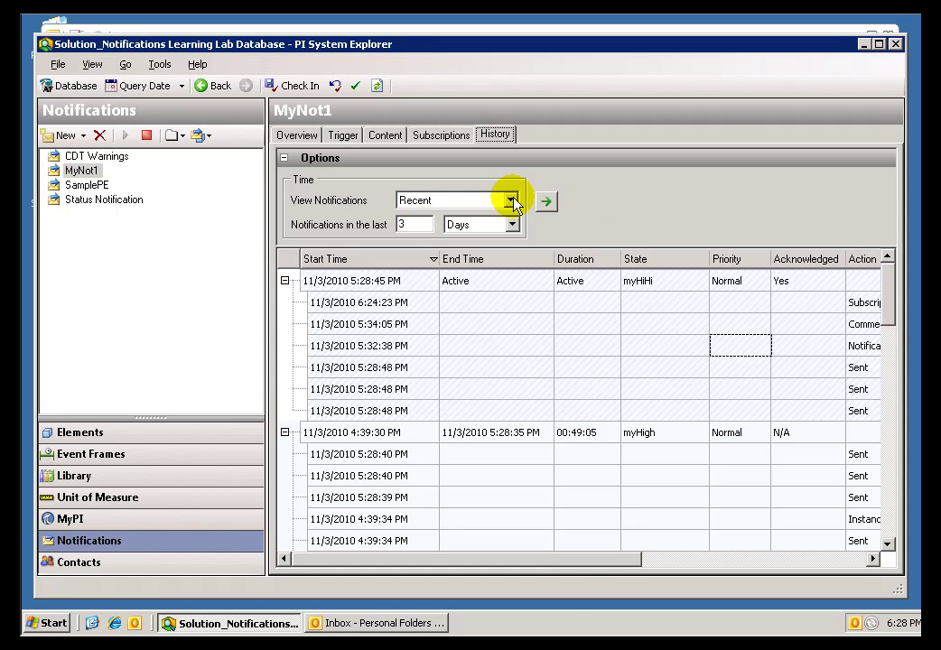
{"action": "left_click_drag", "start_coordinate": [582, 567], "coordinate": [809, 571]}
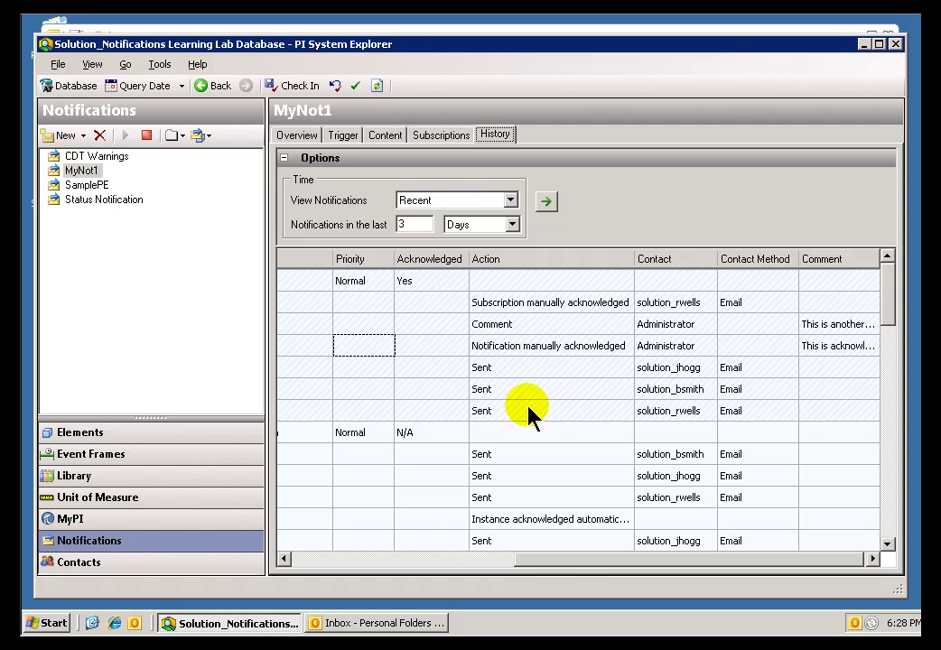
{"action": "left_click_drag", "start_coordinate": [551, 557], "coordinate": [280, 528]}
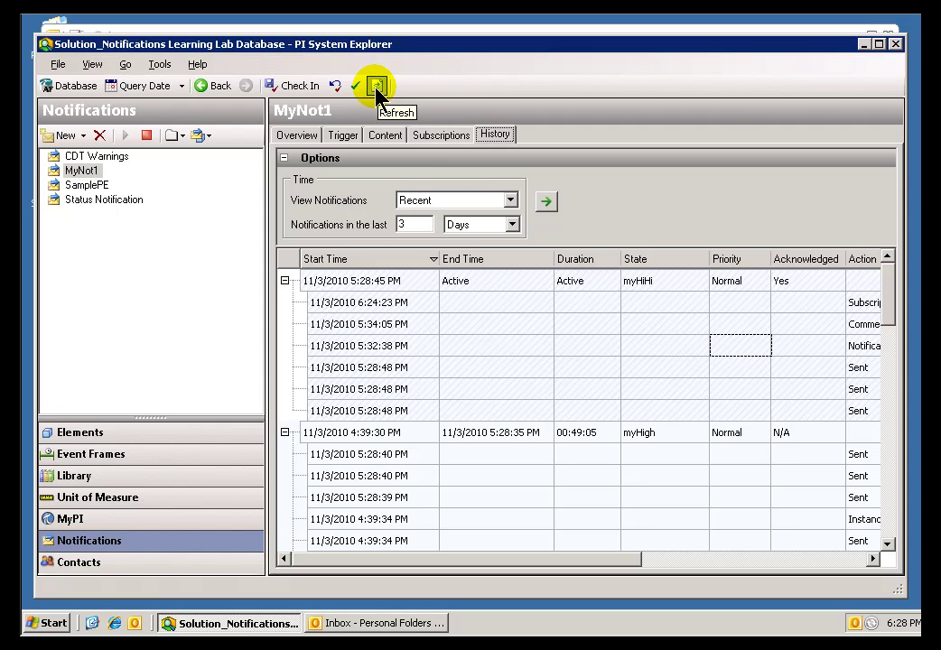
Step: Collapse and re-expand notification rows, then hide contact events so only instances remain
{"action": "left_click", "coordinate": [285, 281]}
{"action": "left_click", "coordinate": [284, 303]}
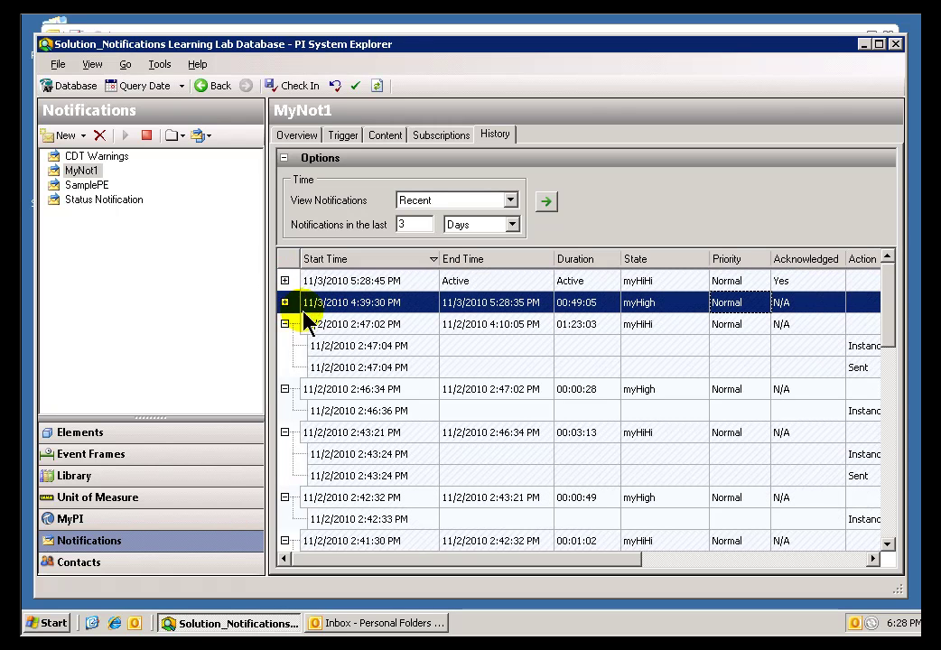
{"action": "left_click", "coordinate": [285, 281]}
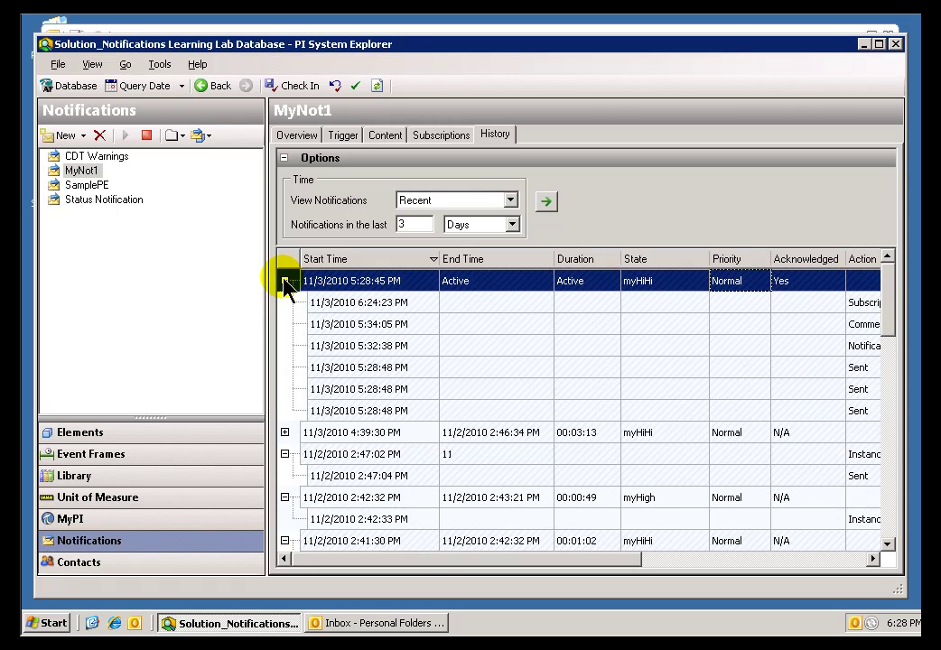
{"action": "right_click", "coordinate": [369, 282]}
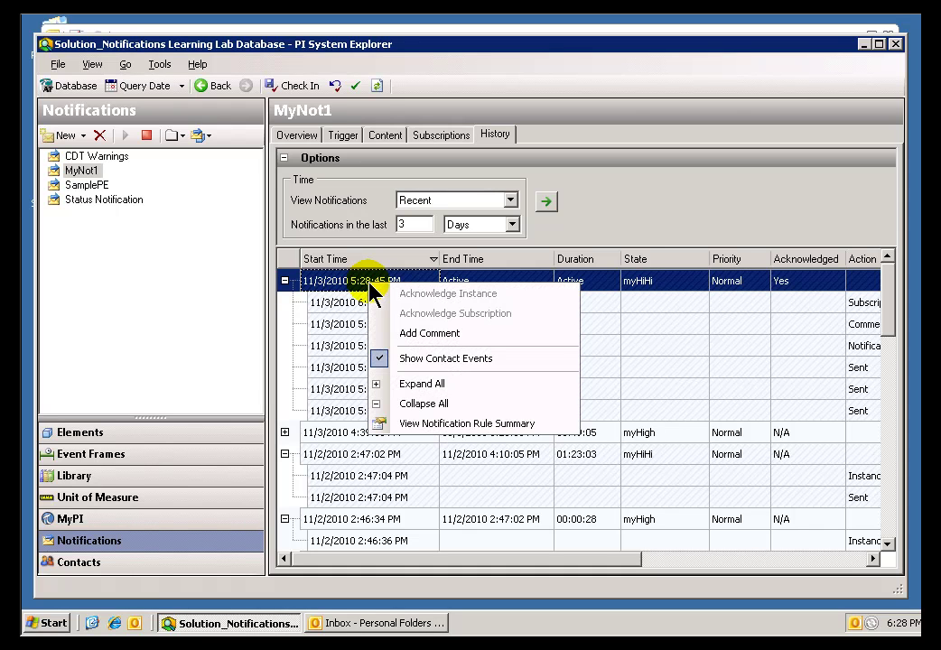
{"action": "left_click", "coordinate": [434, 359]}
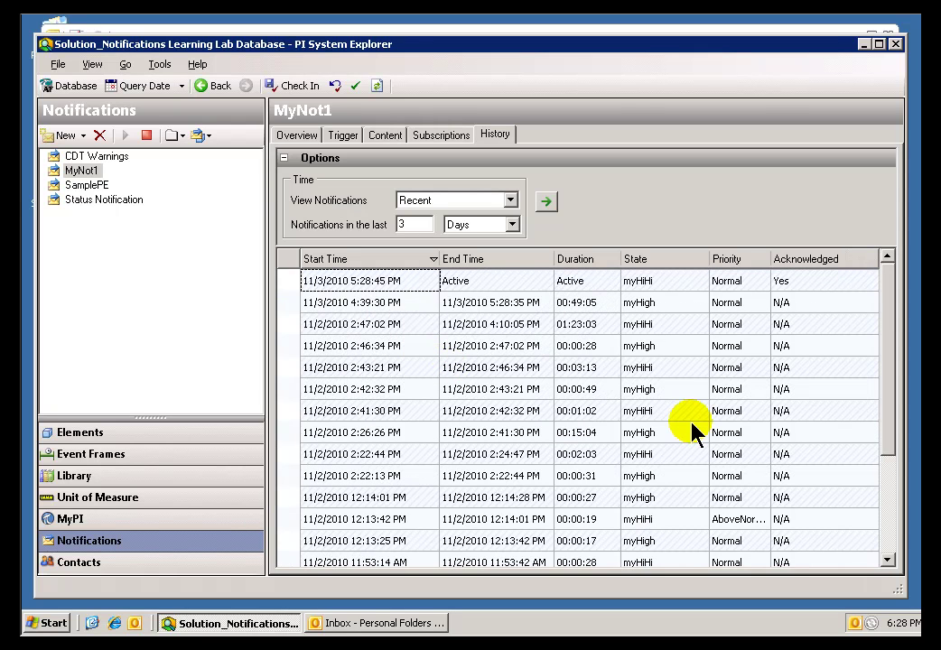